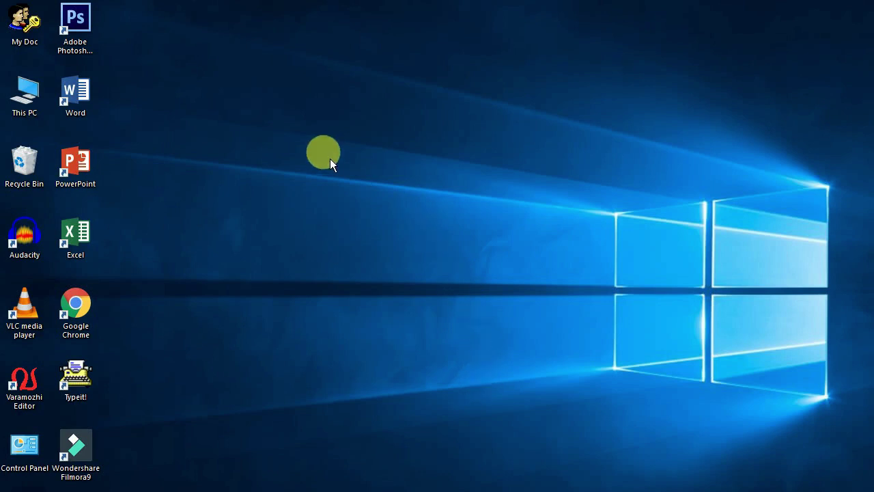
Launch Adobe Photoshop CS6 from its desktop shortcut.
{"action": "double_click", "coordinate": [92, 33]}
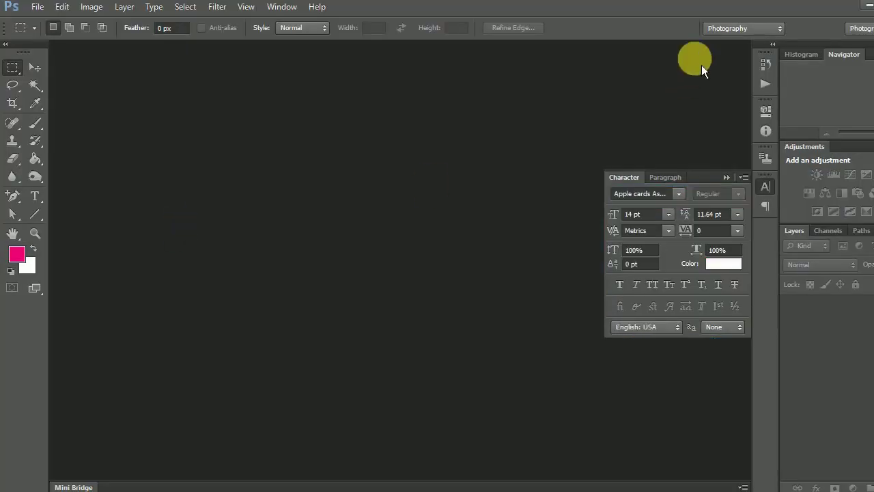
Create a white 3840 × 2160 px, 300 px/cm Untitled-1 document, then minimize Photoshop.
{"action": "left_click", "coordinate": [43, 10]}
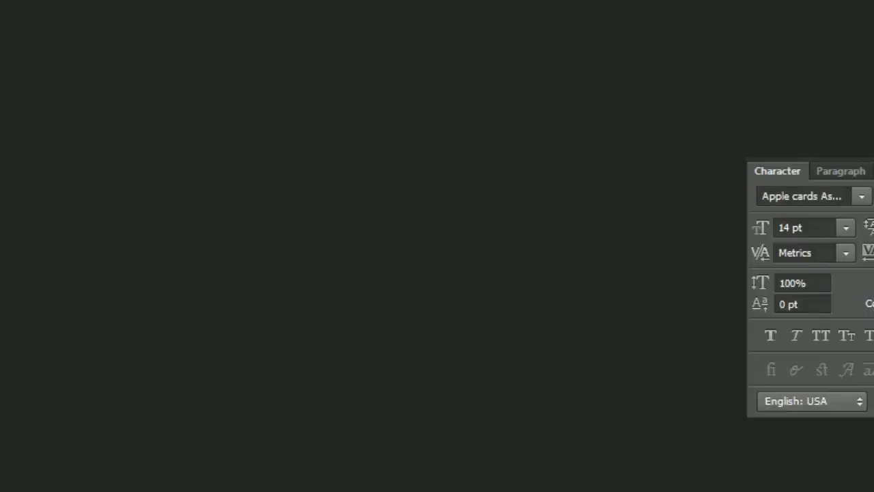
{"action": "left_click", "coordinate": [49, 24]}
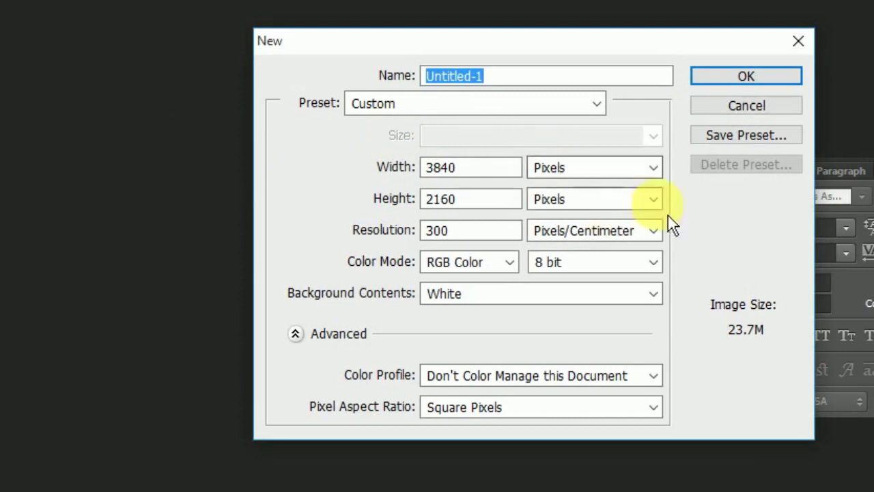
{"action": "left_click", "coordinate": [735, 79]}
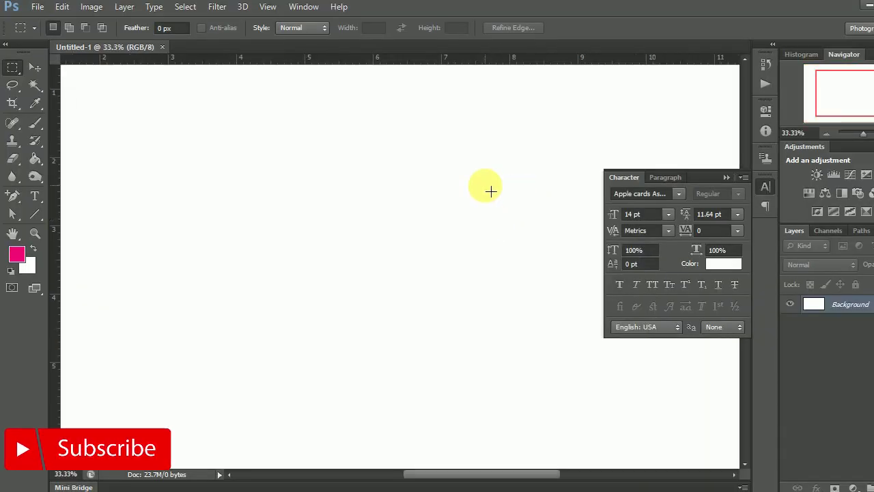
{"action": "left_click", "coordinate": [871, 16]}
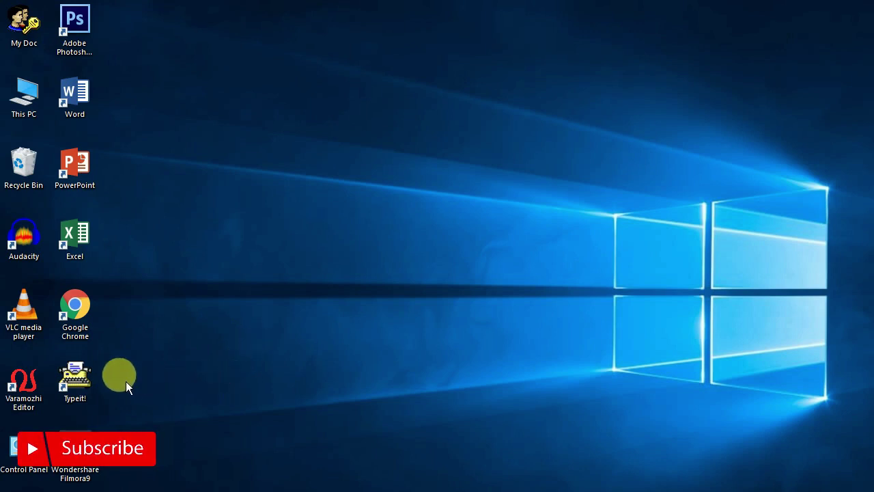
Launch Typeit and set its Malayalam keyboard layout to 3. Typewriter.
{"action": "double_click", "coordinate": [75, 381]}
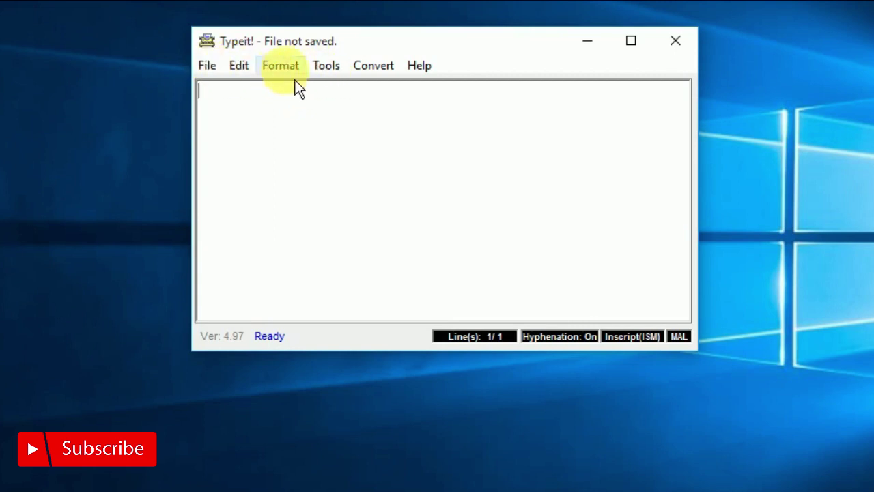
{"action": "left_click", "coordinate": [335, 80]}
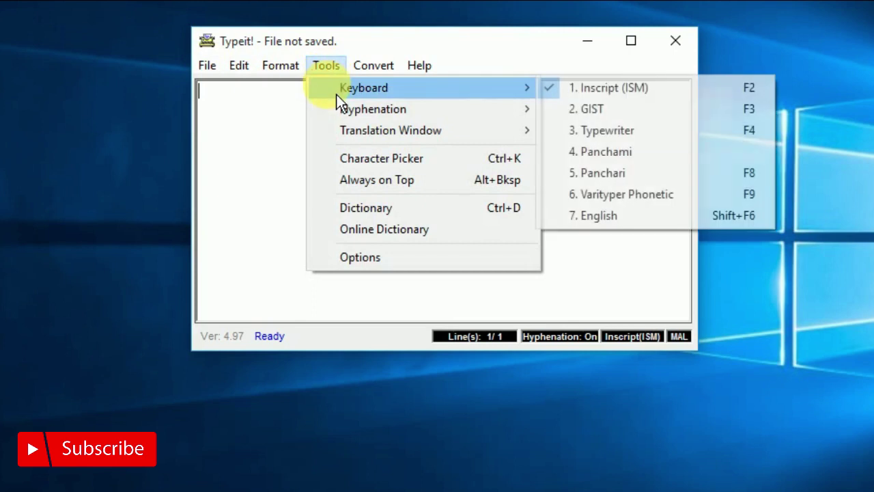
{"action": "mouse_move", "coordinate": [364, 87]}
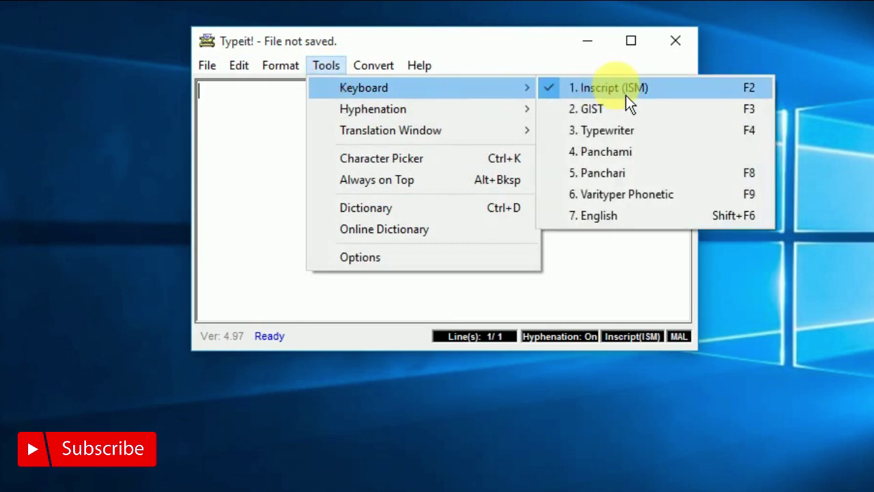
{"action": "left_click", "coordinate": [624, 136]}
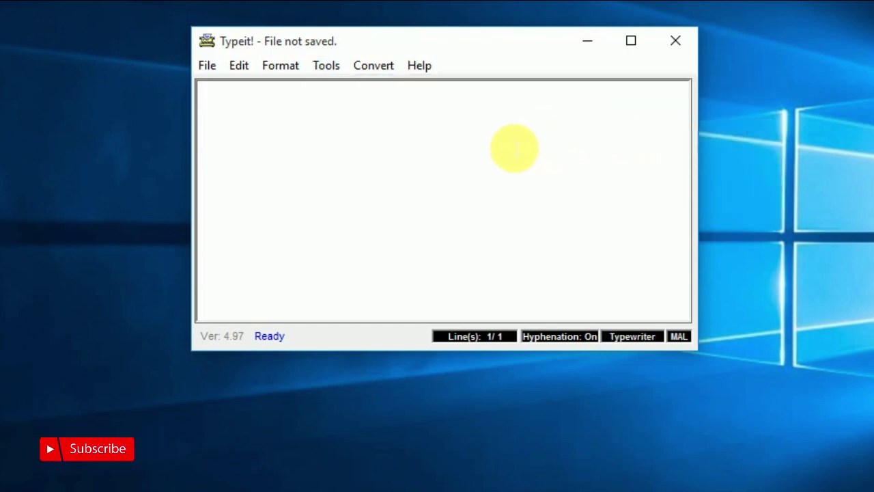
Type ണ്ട in the Typewriter layout, then switch the keyboard back to Inscript.
{"action": "type", "text": "ണ്"}
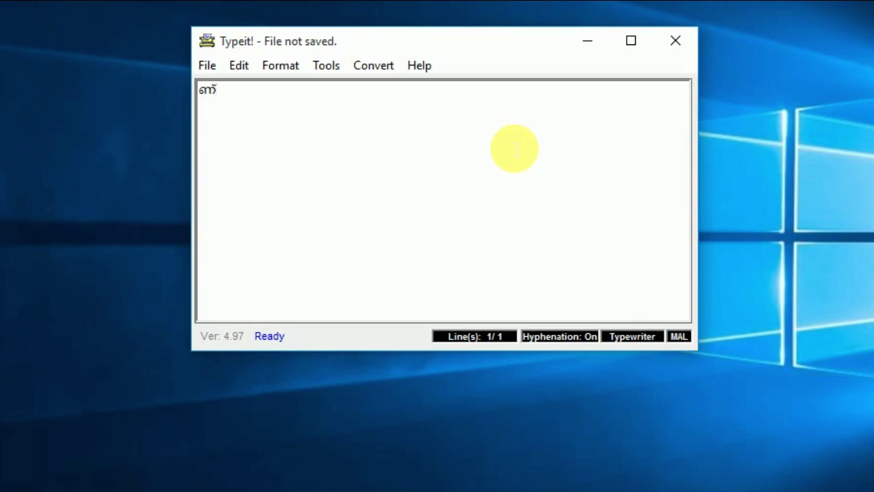
{"action": "type", "text": "ട"}
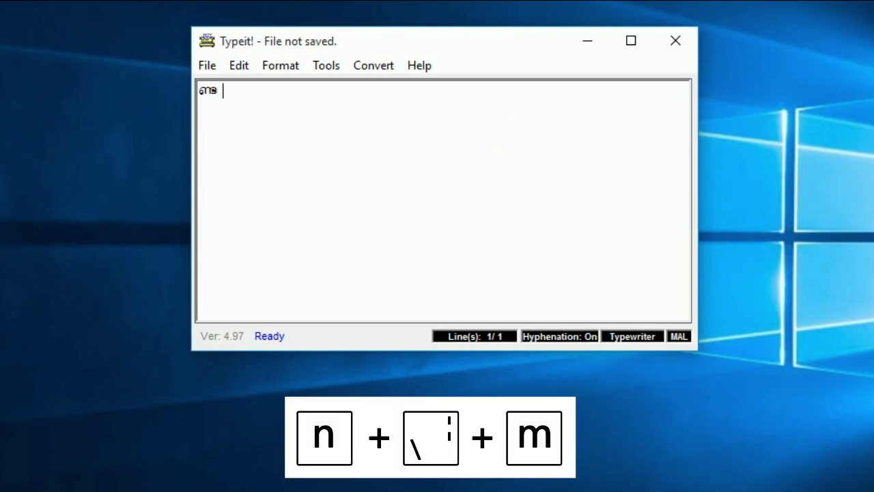
{"action": "left_click", "coordinate": [326, 67]}
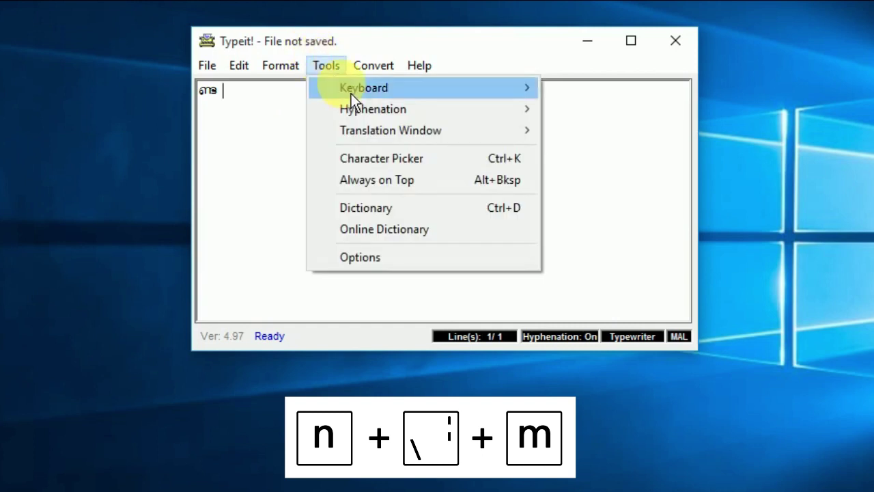
{"action": "mouse_move", "coordinate": [364, 87]}
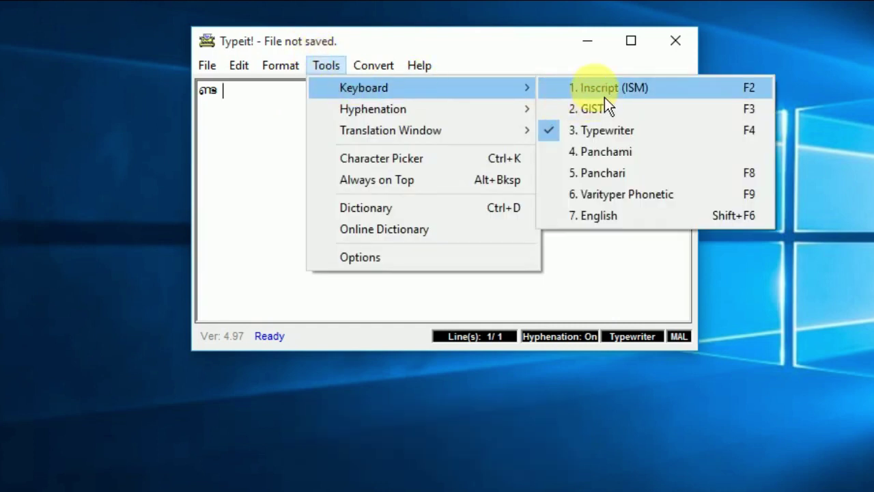
{"action": "left_click", "coordinate": [605, 94]}
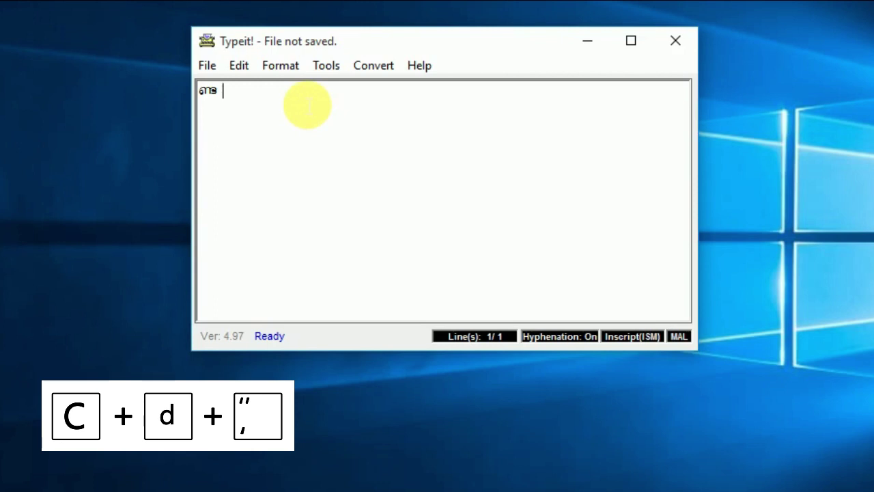
Type the same glyph again in Inscript, deleting the wrongly typed extra characters.
{"action": "type", "text": "C"}
{"action": "type", "text": "d'"}
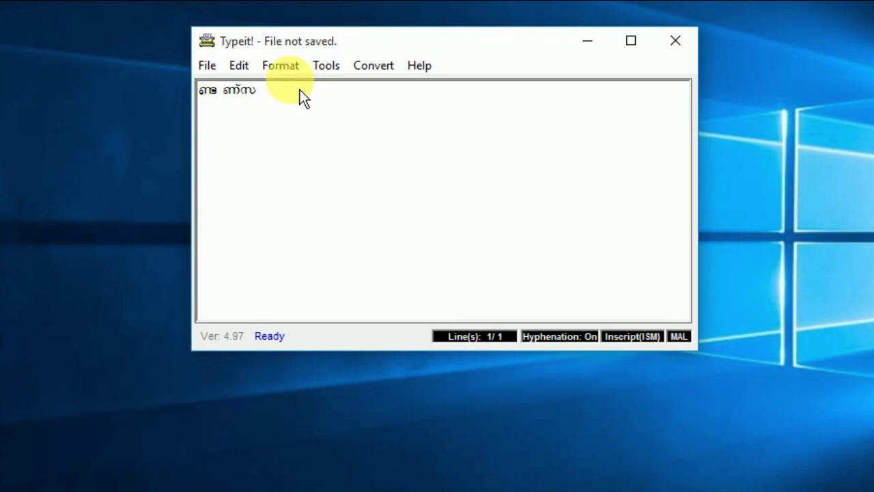
{"action": "key", "text": "BackSpace"}
{"action": "type", "text": "'"}
{"action": "key", "text": "BackSpace"}
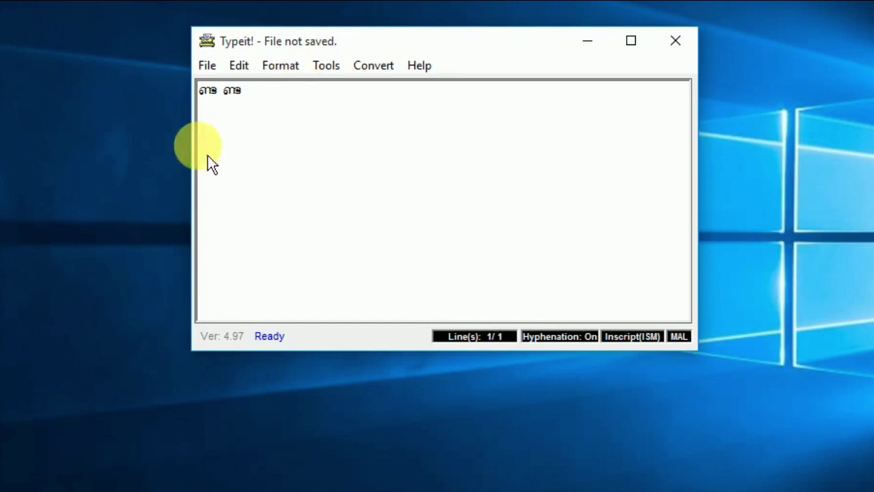
{"action": "key", "text": "shift+Left"}
Copy the selected Malayalam line converted to 5. FML encoding and confirm.
{"action": "left_click_drag", "start_coordinate": [259, 99], "coordinate": [204, 91]}
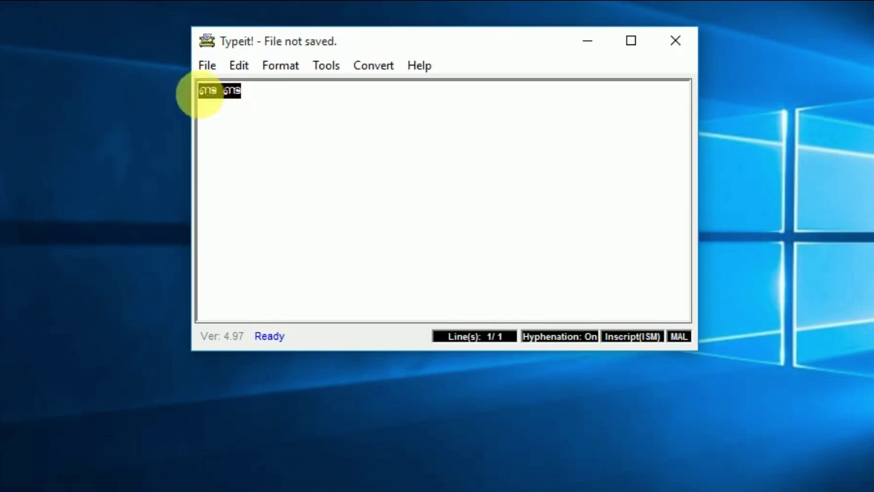
{"action": "left_click", "coordinate": [386, 74]}
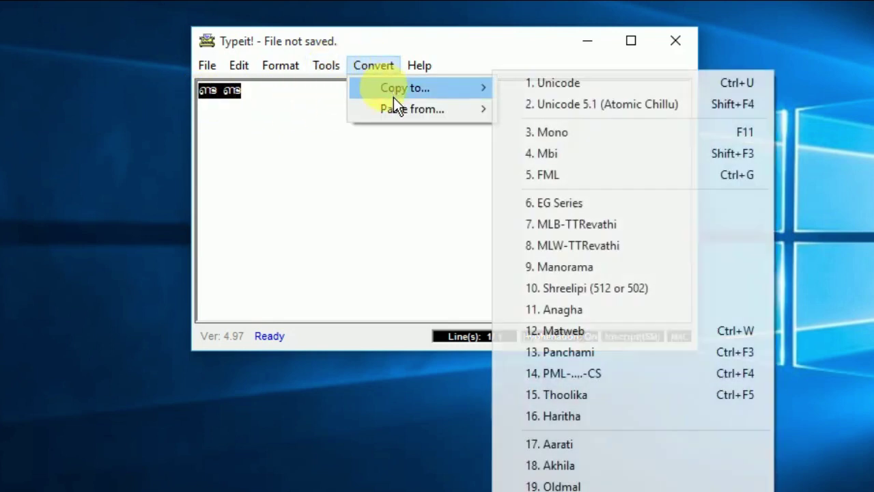
{"action": "mouse_move", "coordinate": [406, 87]}
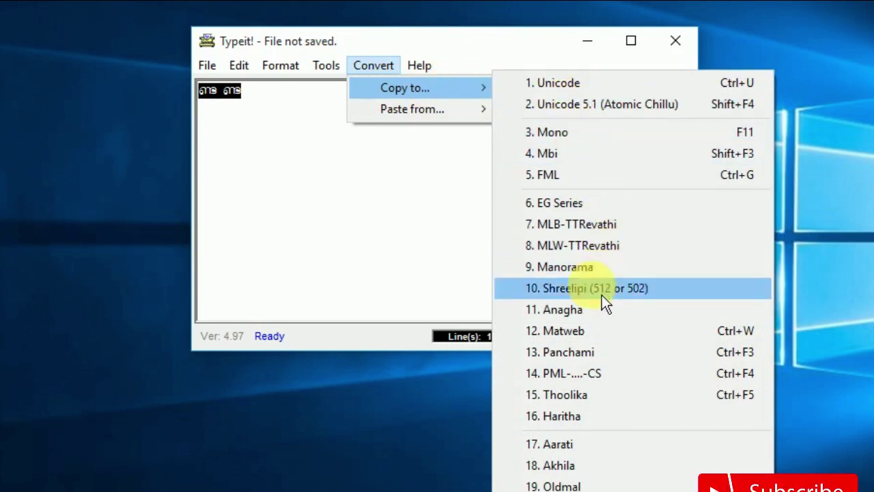
{"action": "left_click", "coordinate": [579, 187]}
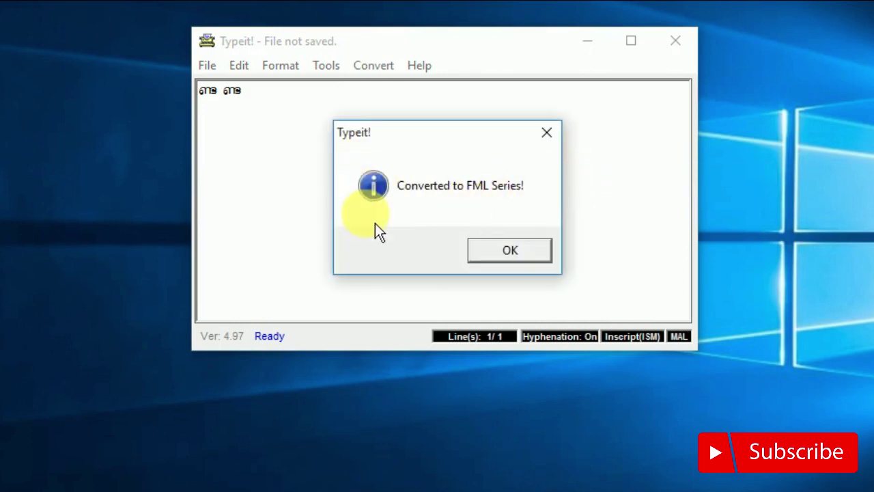
{"action": "left_click", "coordinate": [518, 254]}
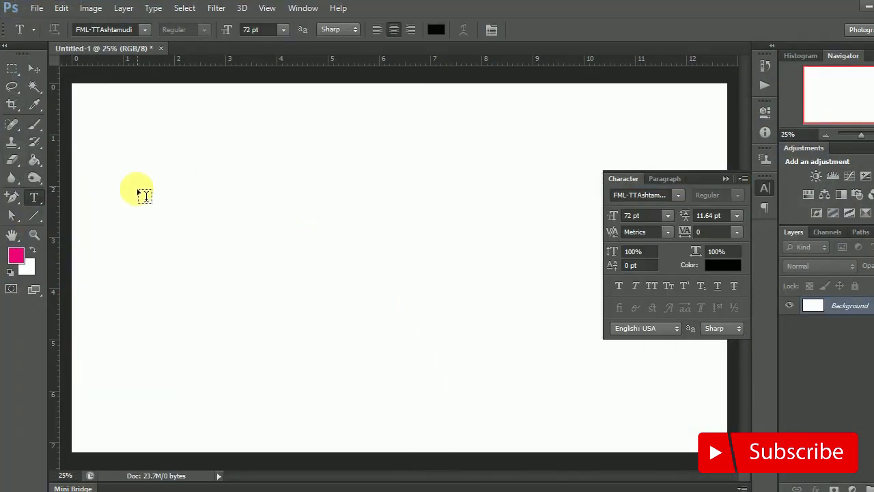
Paste the FML Malayalam text as a new text layer centred on the canvas.
{"action": "left_click", "coordinate": [137, 197]}
{"action": "right_click", "coordinate": [137, 197]}
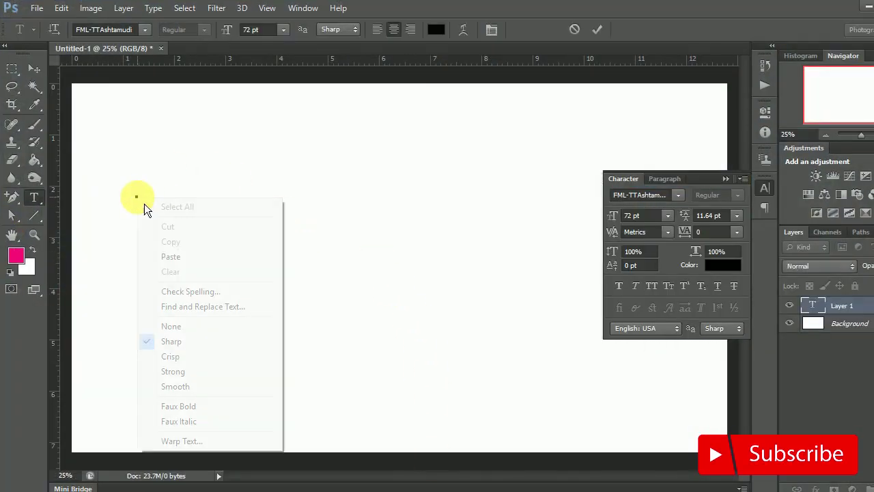
{"action": "left_click", "coordinate": [162, 257]}
{"action": "mouse_move", "coordinate": [196, 276]}
{"action": "left_mouse_down"}
{"action": "mouse_move", "coordinate": [468, 394]}
{"action": "mouse_move", "coordinate": [462, 375]}
{"action": "mouse_move", "coordinate": [298, 284]}
{"action": "left_mouse_up"}
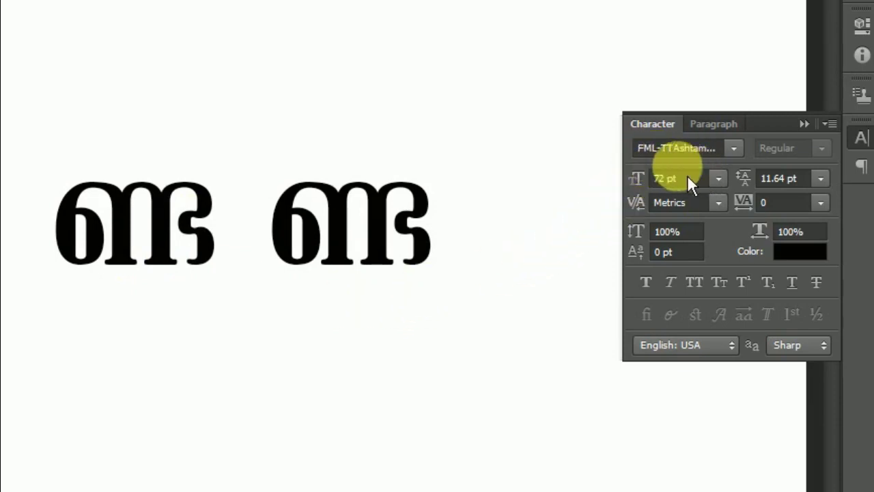
Keep the font size at 72 pt and minimize Photoshop.
{"action": "left_click", "coordinate": [668, 174]}
{"action": "key", "text": "Return"}
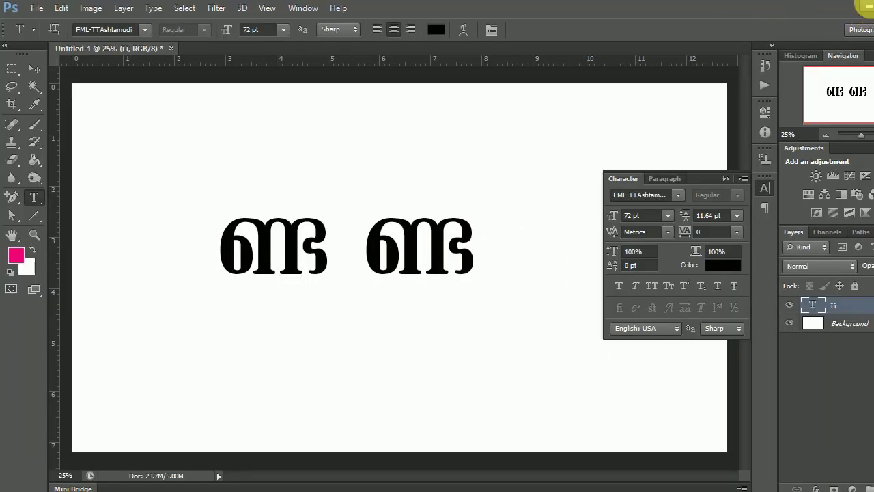
{"action": "left_click", "coordinate": [867, 7]}
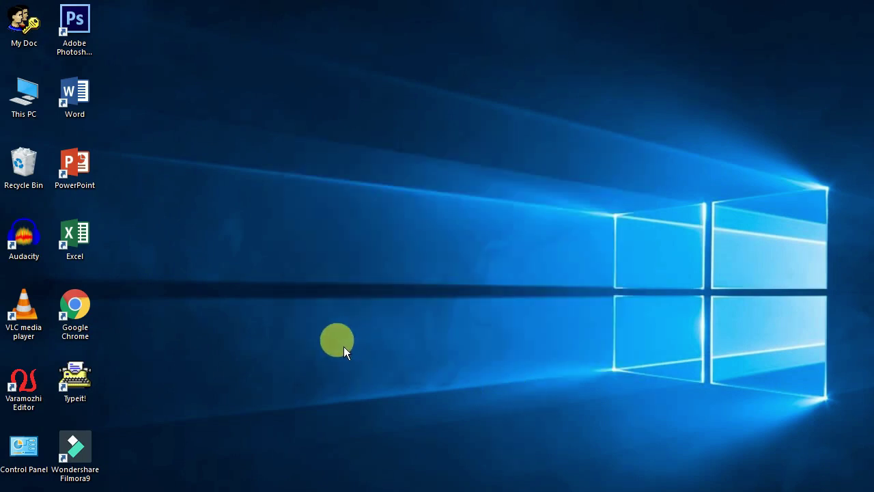
Open Chrome and search Google for 'kuttipencil'.
{"action": "double_click", "coordinate": [72, 315]}
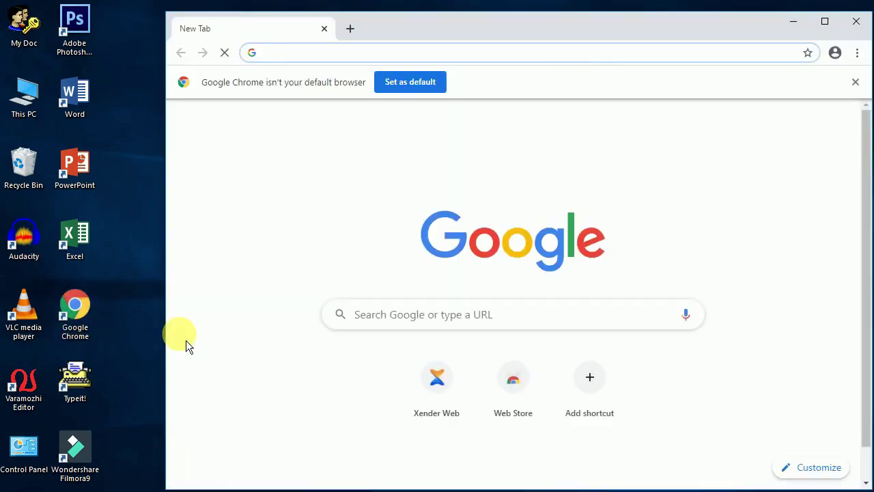
{"action": "left_click", "coordinate": [360, 316]}
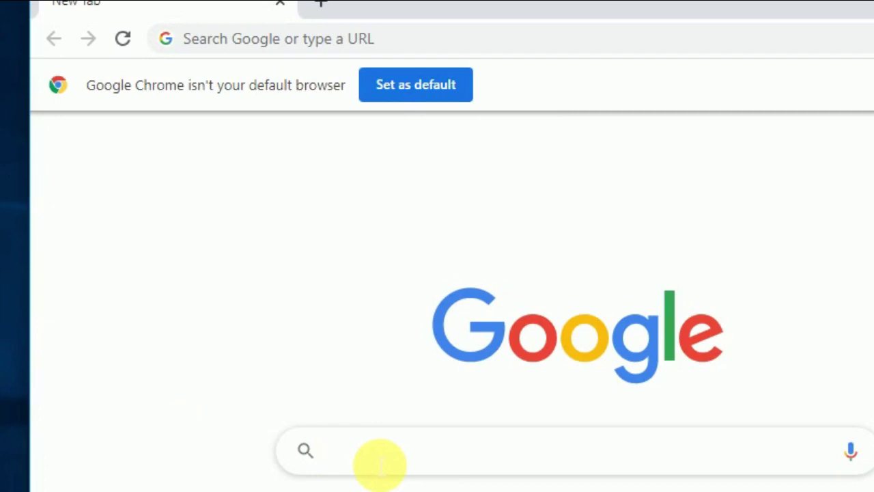
{"action": "type", "text": "kutt"}
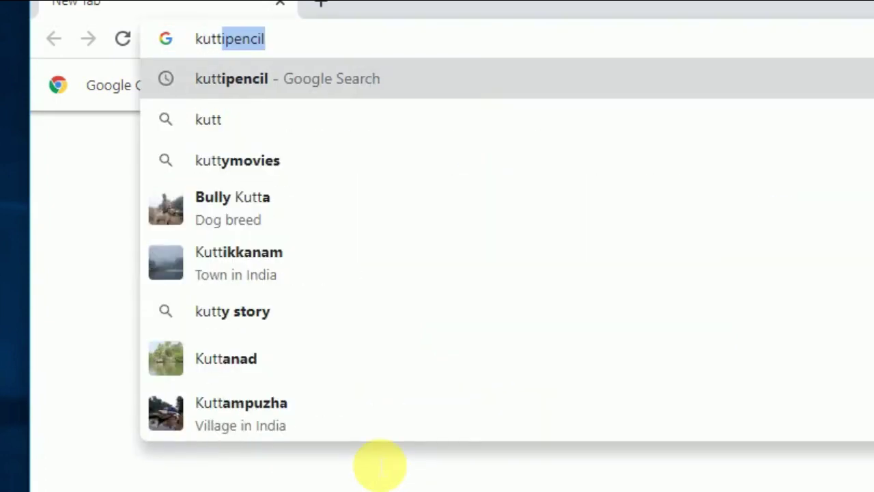
{"action": "type", "text": "ip"}
{"action": "key", "text": "Return"}
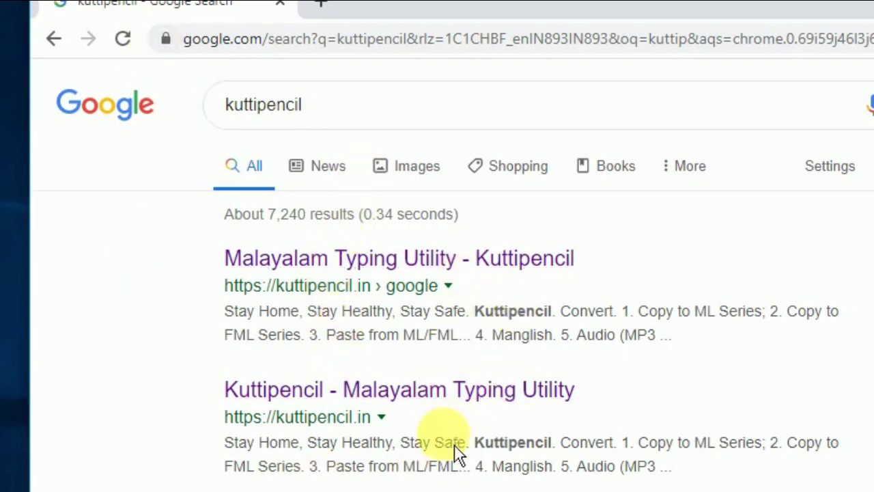
Open Kuttipencil, switch to Google transliteration, and type the Malayalam word ണട three times.
{"action": "left_click", "coordinate": [461, 403]}
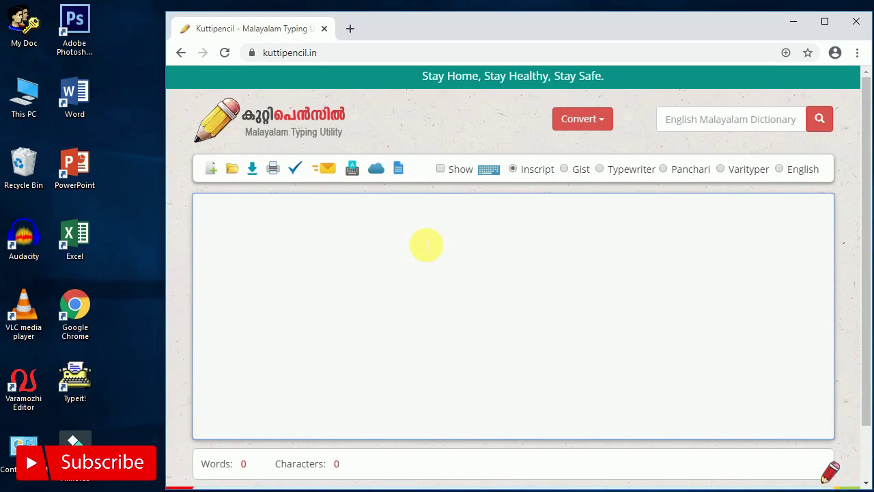
{"action": "type", "text": "ണ്"}
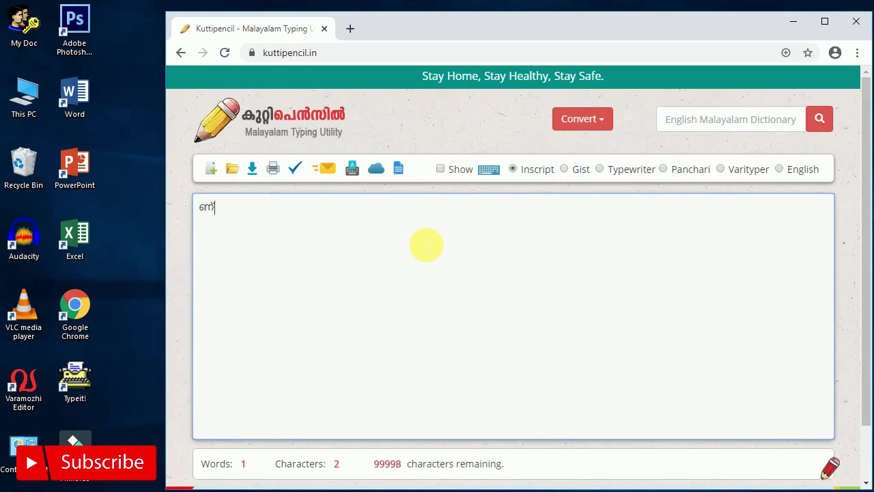
{"action": "type", "text": "ട"}
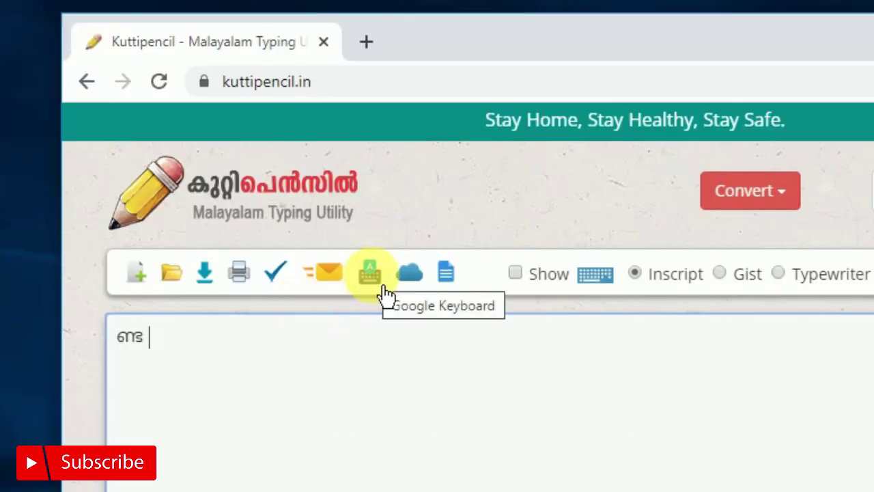
{"action": "left_click", "coordinate": [384, 291]}
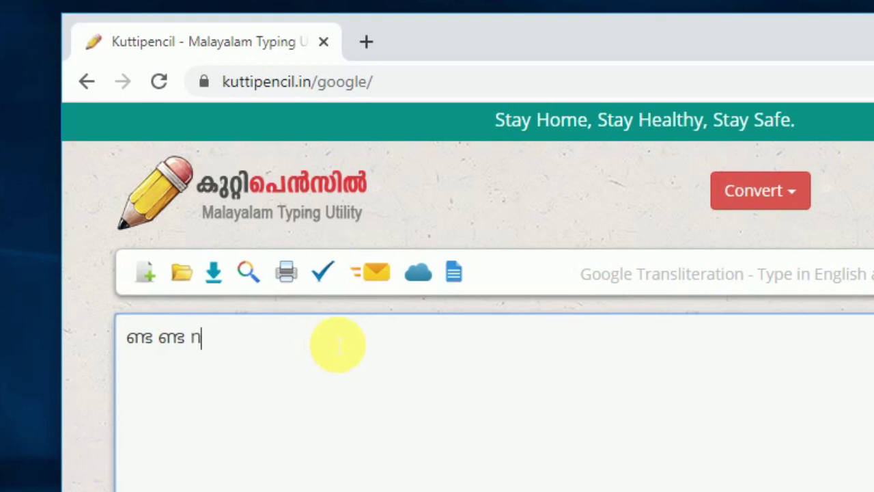
{"action": "type", "text": "da"}
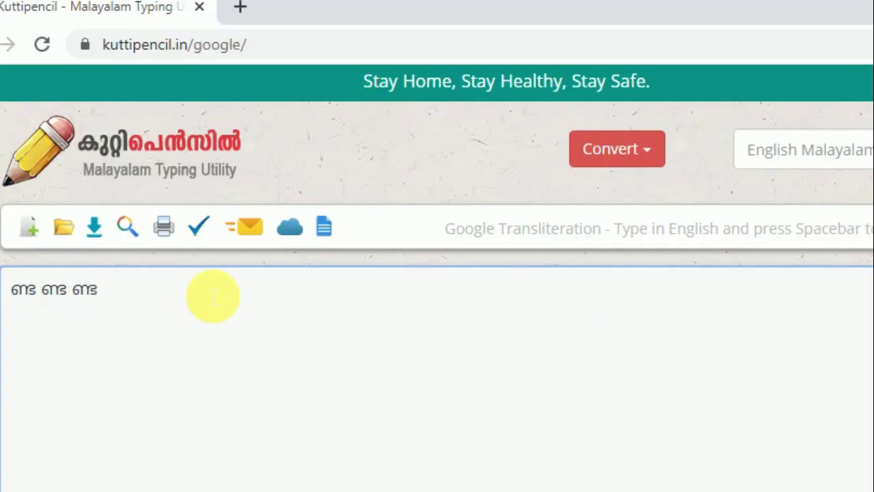
Convert the three Malayalam words to FML Series encoding.
{"action": "left_click_drag", "start_coordinate": [189, 304], "coordinate": [4, 294]}
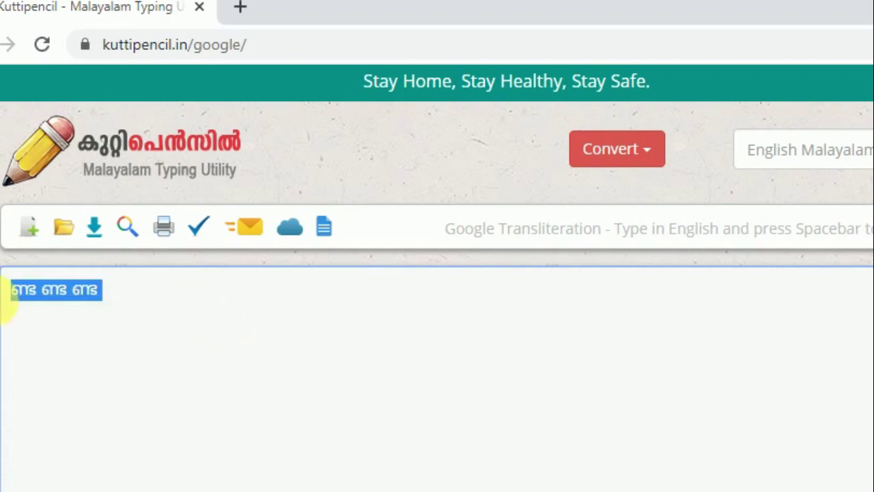
{"action": "left_click", "coordinate": [650, 162]}
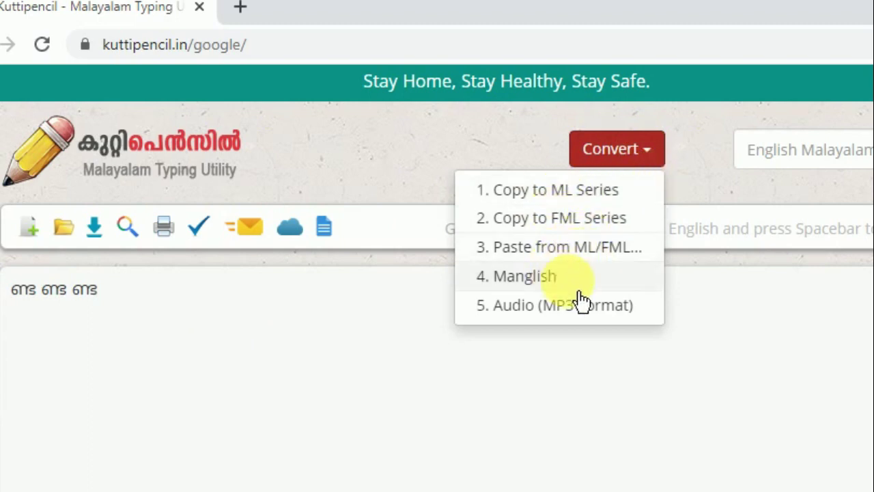
{"action": "left_click", "coordinate": [615, 238]}
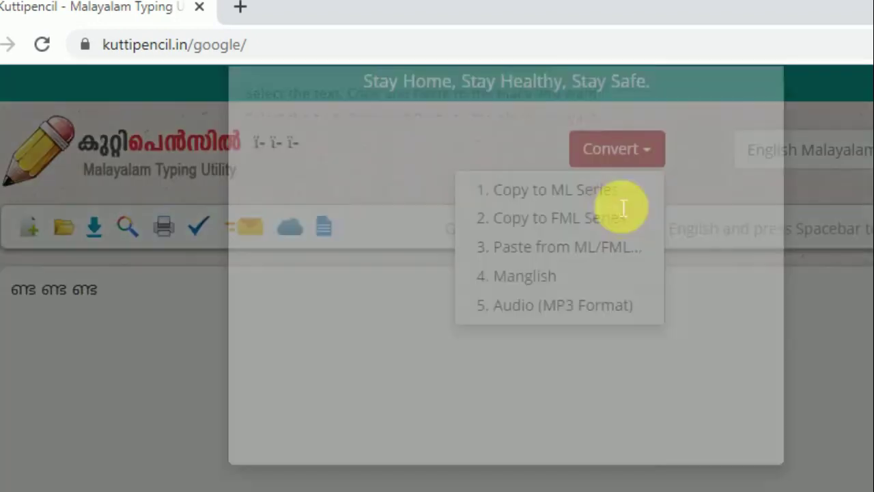
Select and copy the converted FML Series text from the dialog.
{"action": "left_click", "coordinate": [330, 244]}
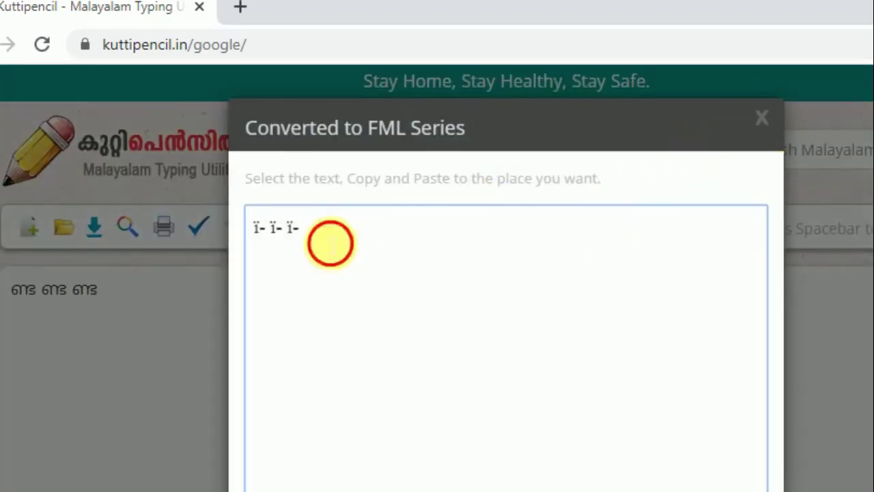
{"action": "left_click_drag", "start_coordinate": [330, 243], "coordinate": [264, 231]}
{"action": "right_click", "coordinate": [273, 234]}
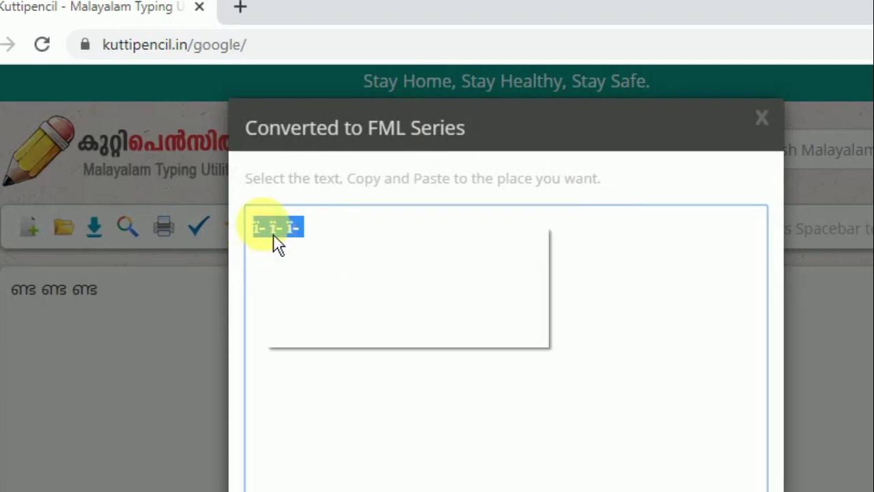
{"action": "left_click", "coordinate": [316, 251]}
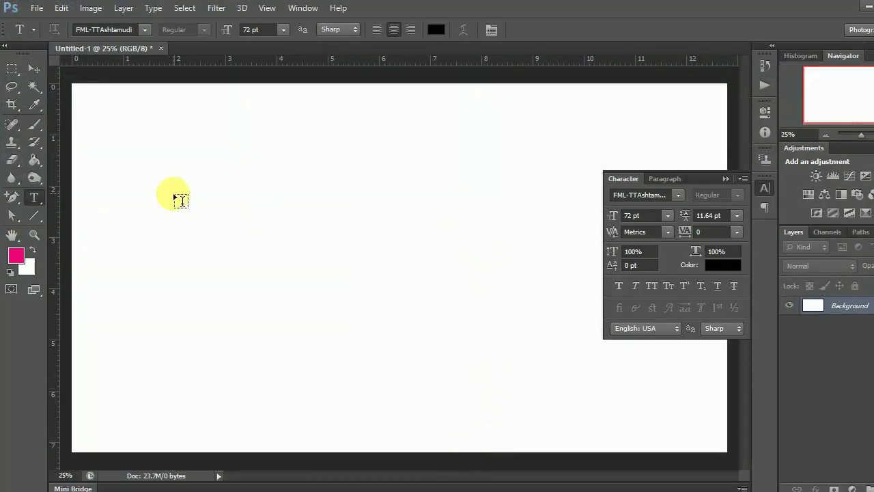
Paste the converted FML text into a new text layer on the canvas.
{"action": "left_click", "coordinate": [180, 201]}
{"action": "right_click", "coordinate": [180, 200]}
{"action": "left_click", "coordinate": [223, 258]}
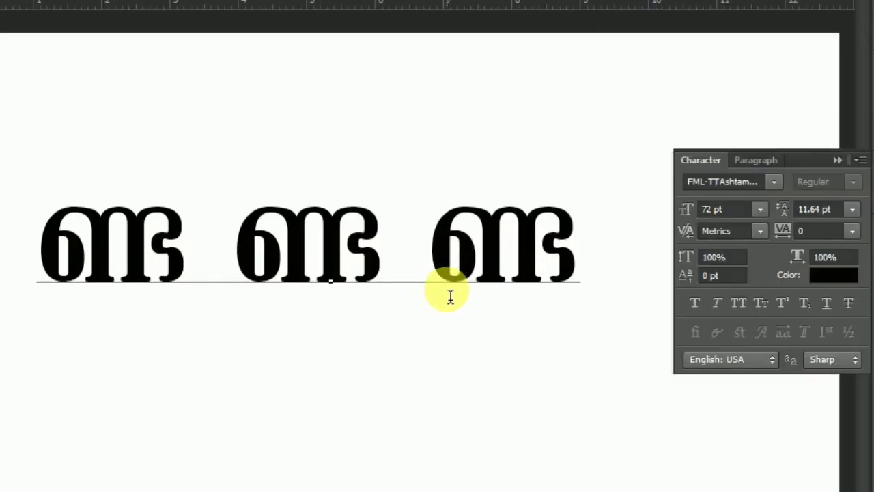
Check the three ണട glyphs and commit the 72 pt FML-TTAshtamudi text layer.
{"action": "left_click_drag", "start_coordinate": [194, 251], "coordinate": [34, 250]}
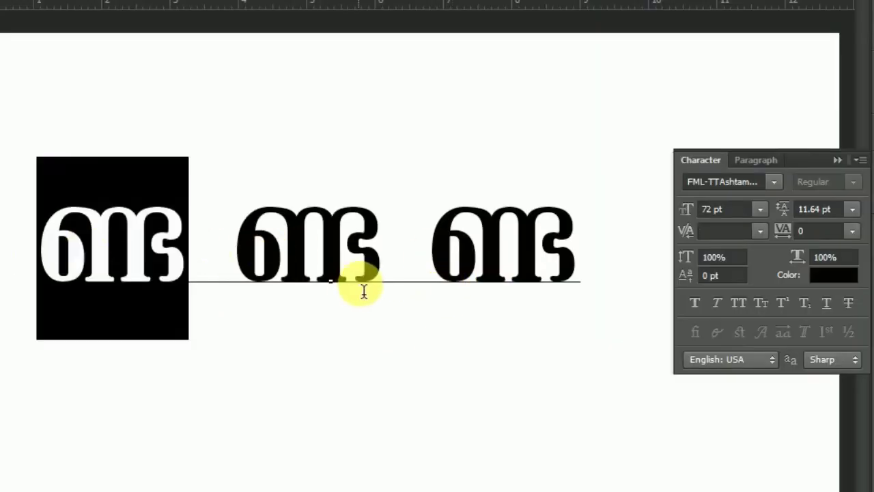
{"action": "left_click_drag", "start_coordinate": [232, 254], "coordinate": [571, 289]}
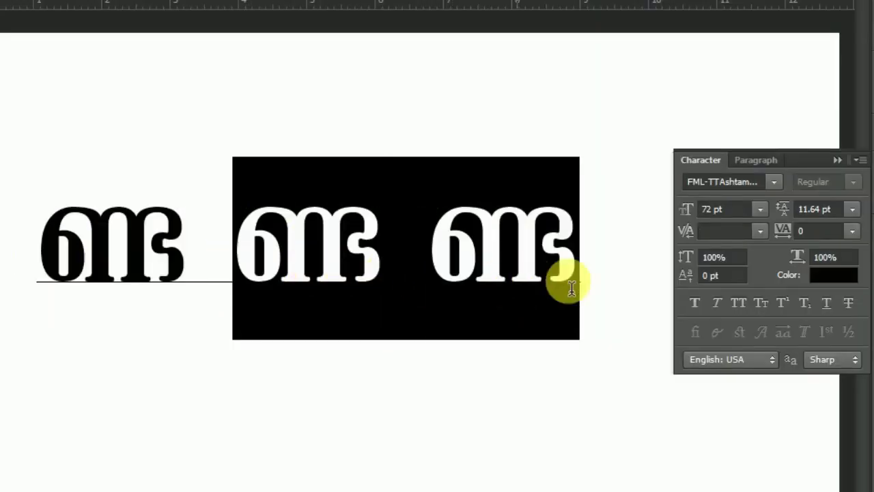
{"action": "left_click", "coordinate": [595, 299]}
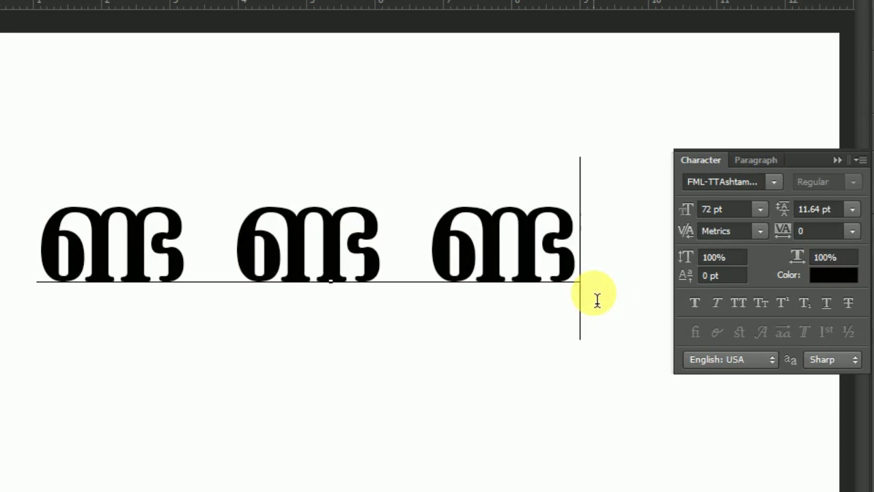
{"action": "key", "text": "ctrl+Return"}
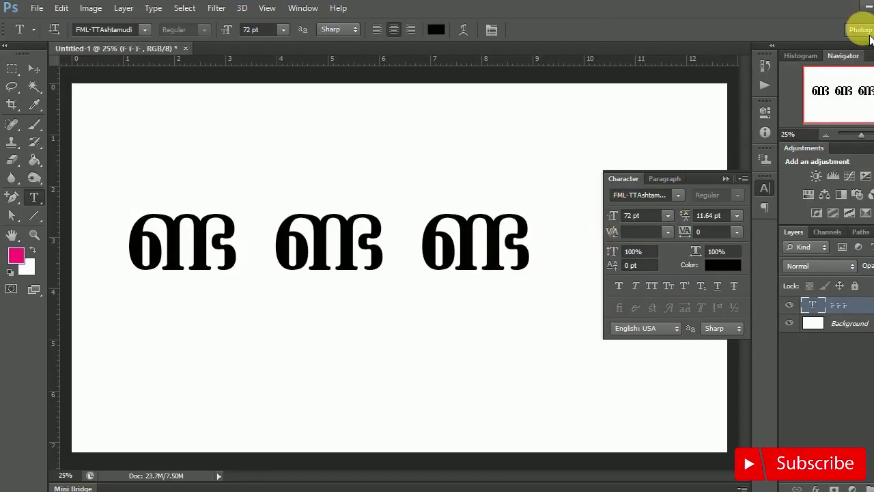
Minimize Photoshop and the Chrome Kuttipencil window to return to the blank Untitled-1 canvas.
{"action": "left_click", "coordinate": [867, 6]}
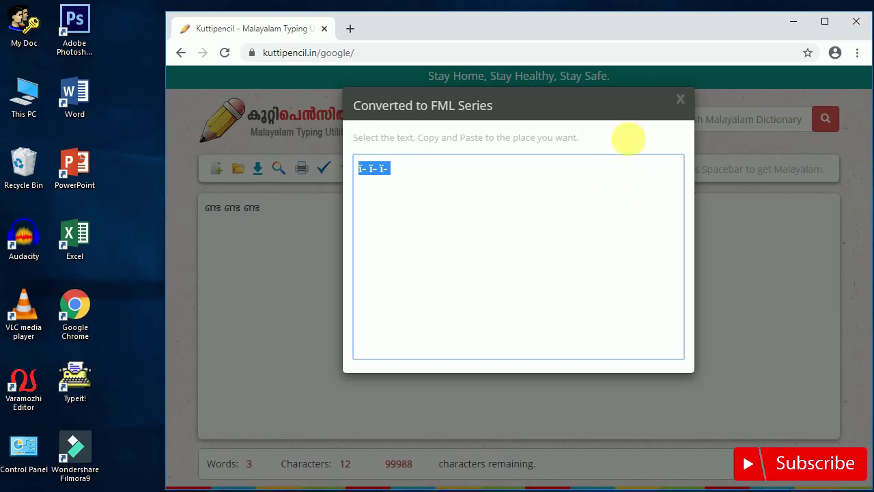
{"action": "left_click", "coordinate": [796, 28]}
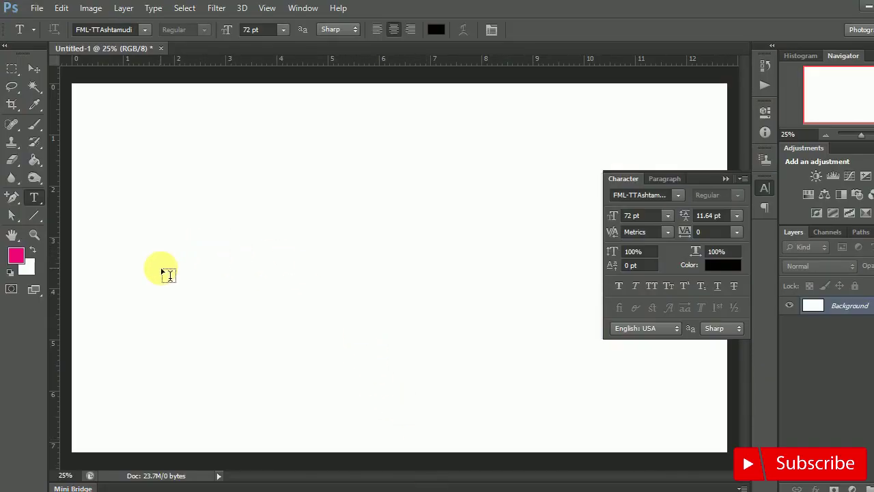
Create a text layer on the canvas's left side containing '@', and select that character.
{"action": "left_click", "coordinate": [161, 269]}
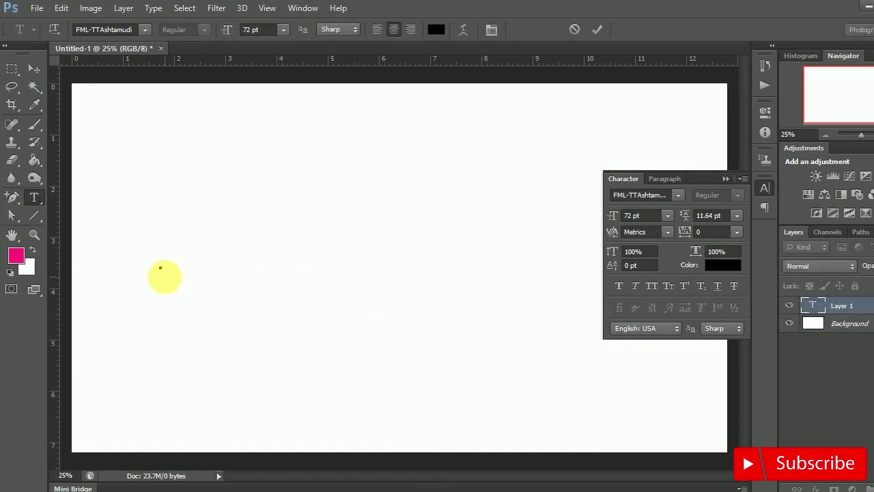
{"action": "left_click_drag", "start_coordinate": [195, 322], "coordinate": [227, 345]}
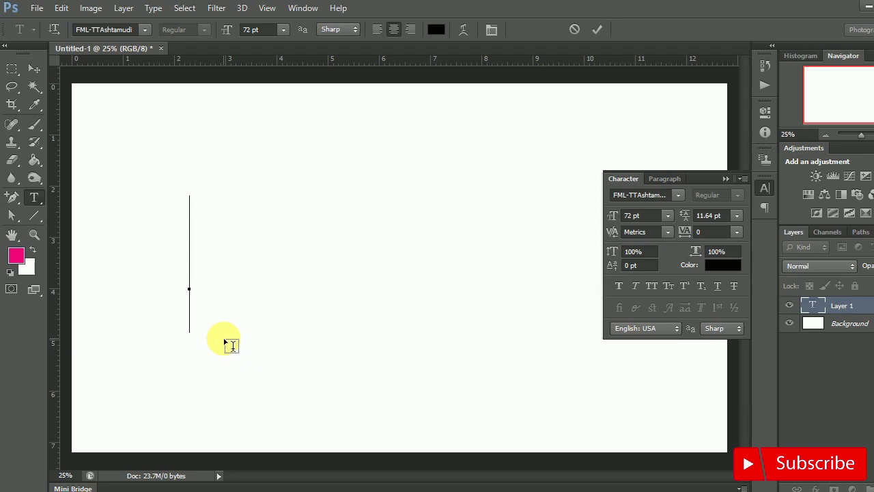
{"action": "type", "text": "@"}
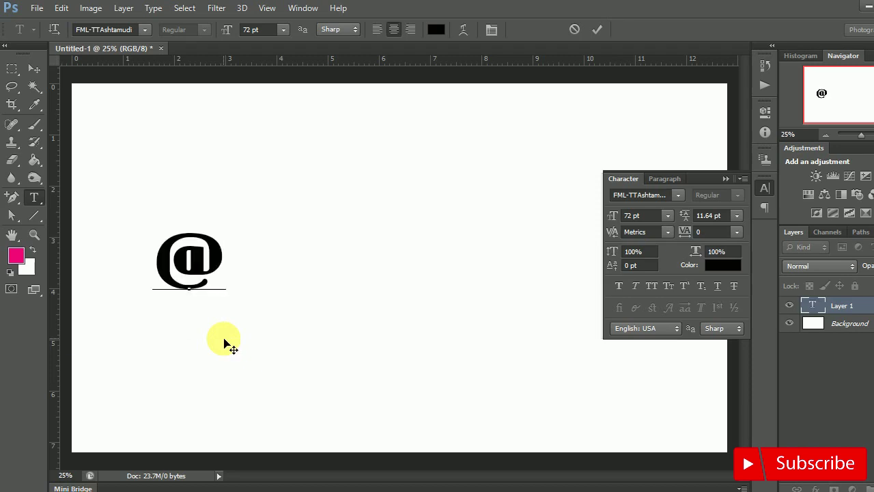
{"action": "left_click_drag", "start_coordinate": [220, 280], "coordinate": [174, 294]}
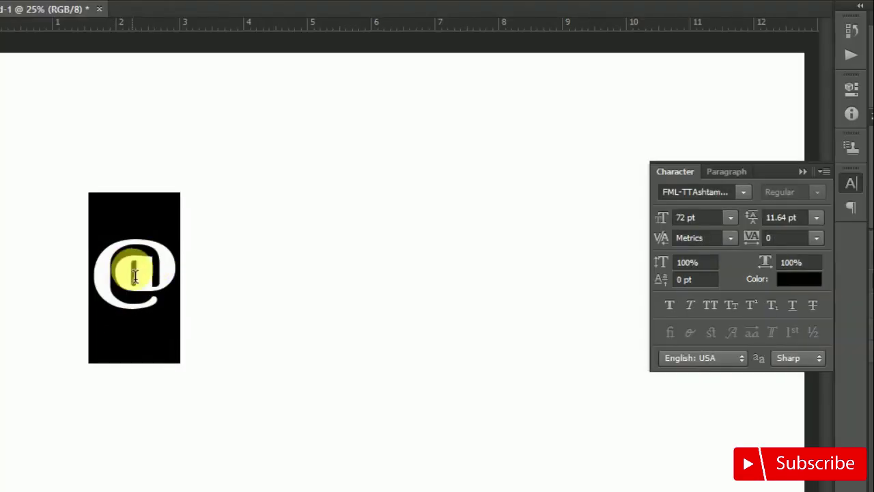
Apply the Apple cards Aseel 1 font to the selected '@' character.
{"action": "left_click", "coordinate": [752, 196]}
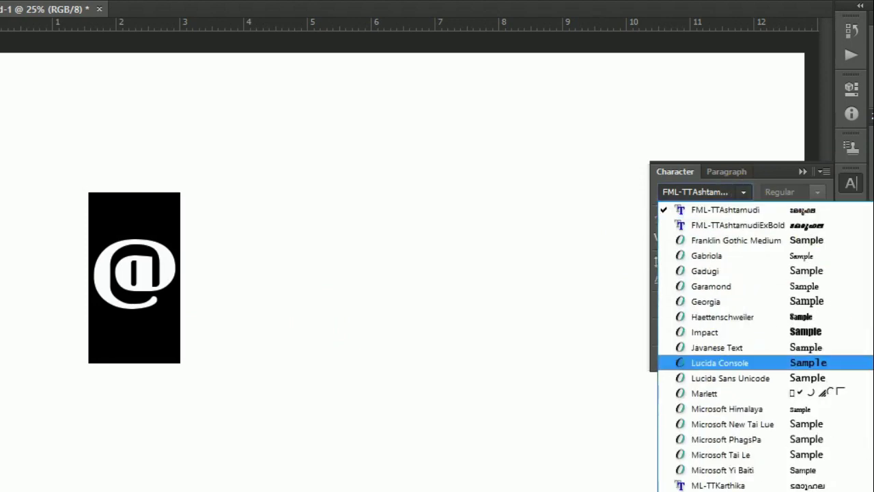
{"action": "scroll", "coordinate": [806, 478], "scroll_direction": "up", "scroll_amount": 15}
{"action": "scroll", "coordinate": [806, 478], "scroll_direction": "up", "scroll_amount": 5}
{"action": "scroll", "coordinate": [806, 478], "scroll_direction": "up", "scroll_amount": 1}
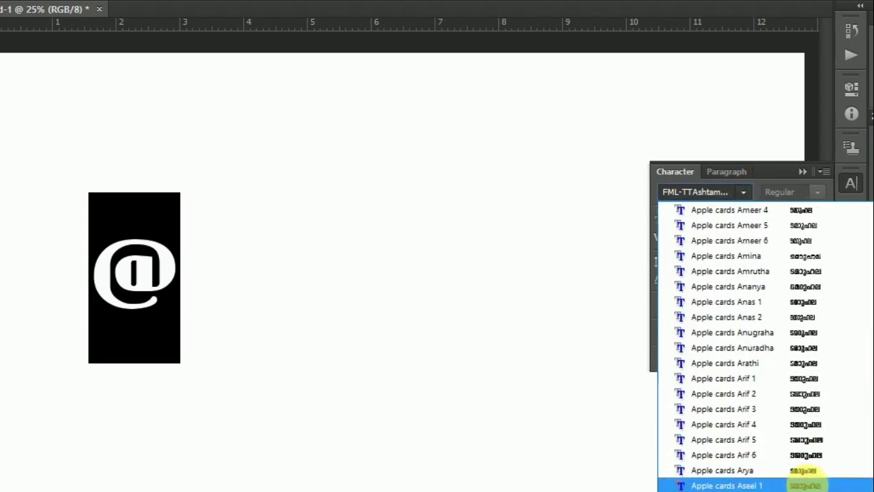
{"action": "left_click", "coordinate": [808, 482]}
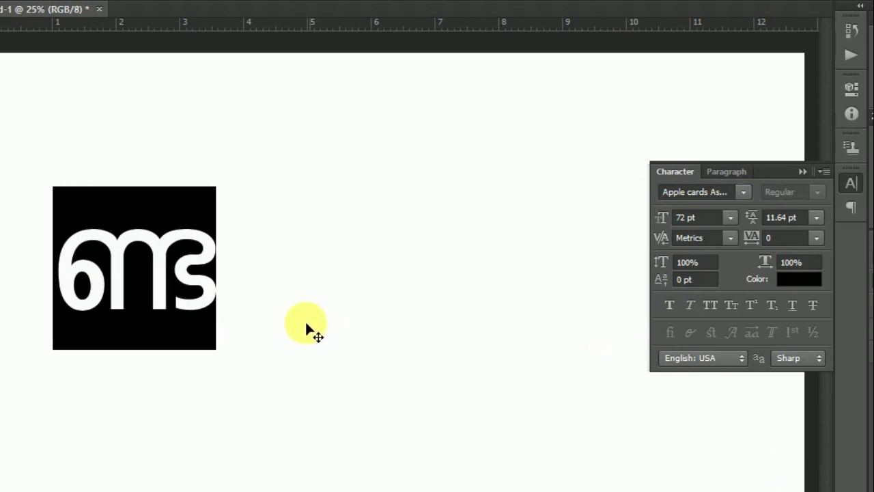
Cycle through the other Apple cards fonts and commit one, showing the glyph ണട.
{"action": "left_click", "coordinate": [695, 192]}
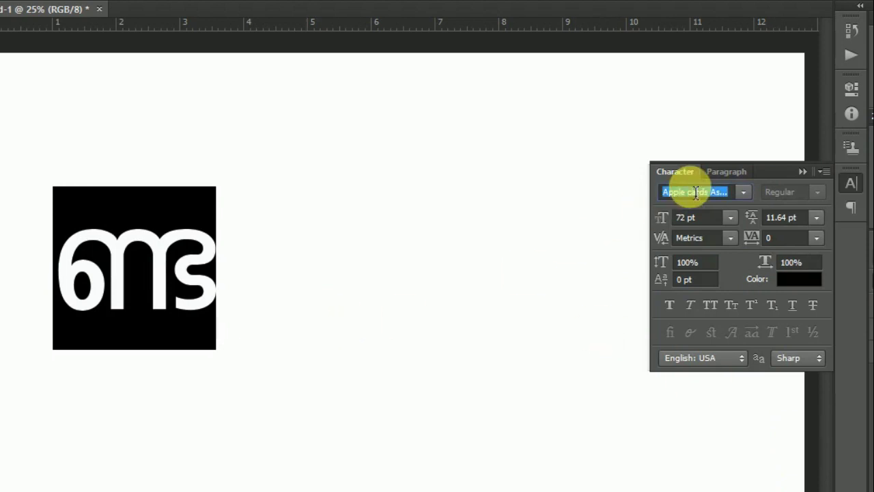
{"action": "key", "text": "Down"}
{"action": "key", "text": "Down"}
{"action": "key", "text": "Down"}
{"action": "key", "text": "Down"}
{"action": "key", "text": "Down"}
{"action": "key", "text": "Down"}
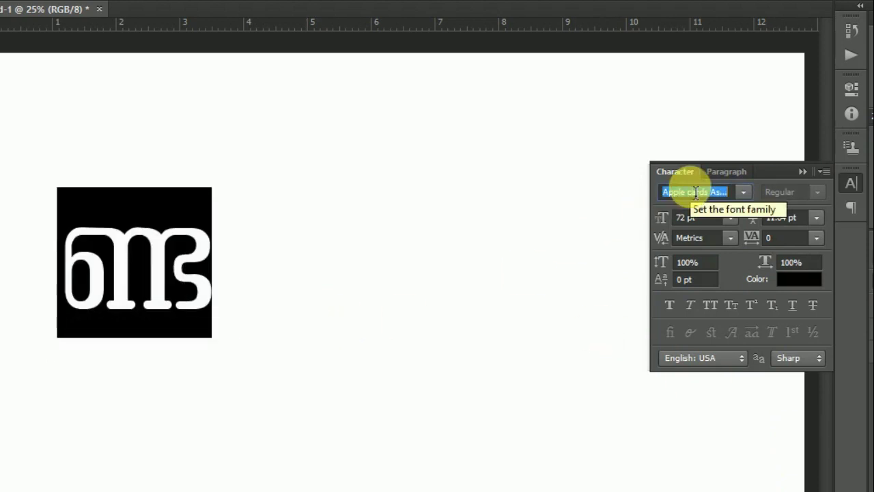
{"action": "key", "text": "Down"}
{"action": "key", "text": "Down"}
{"action": "key", "text": "Down"}
{"action": "key", "text": "Down"}
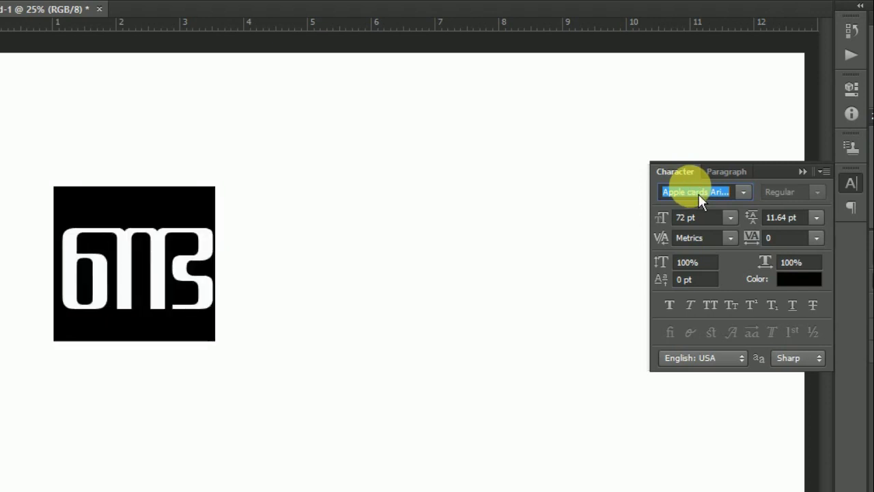
{"action": "key", "text": "Down"}
{"action": "key", "text": "Down"}
{"action": "key", "text": "Down"}
{"action": "key", "text": "Down"}
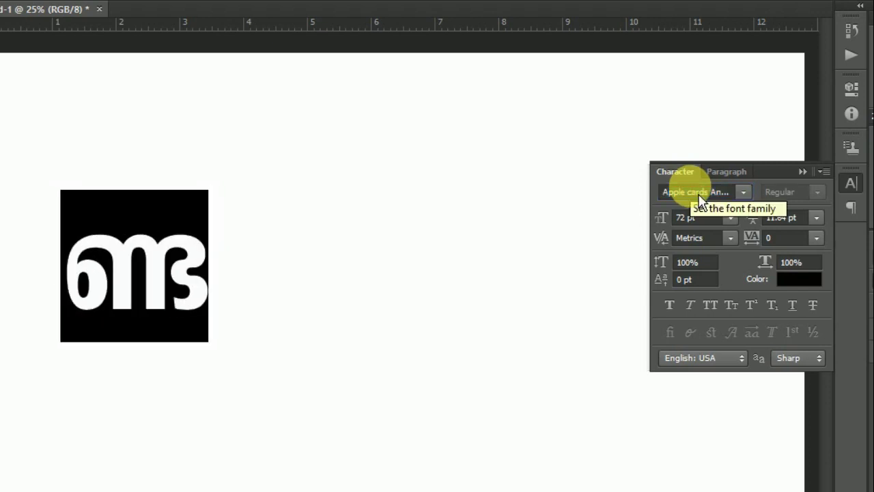
{"action": "key", "text": "ctrl+Return"}
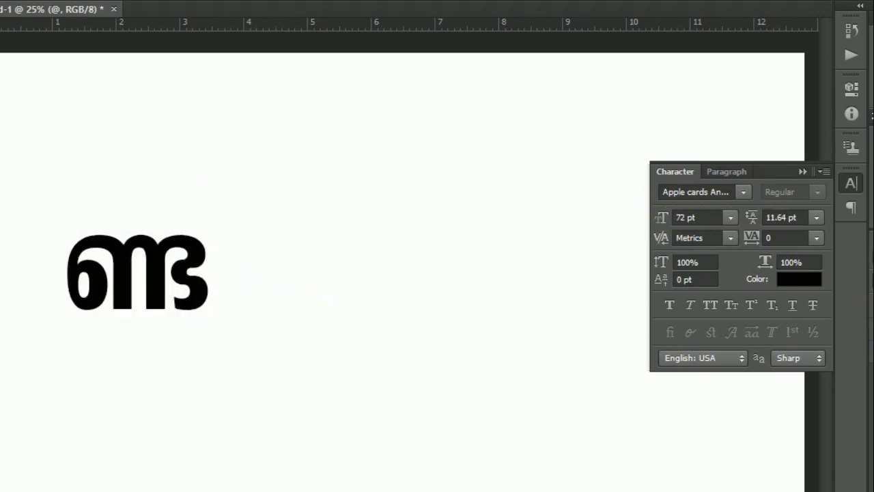
Drag the ണട text layer further right on the canvas.
{"action": "mouse_move", "coordinate": [130, 292]}
{"action": "left_mouse_down"}
{"action": "mouse_move", "coordinate": [519, 273]}
{"action": "mouse_move", "coordinate": [181, 290]}
{"action": "left_mouse_up"}
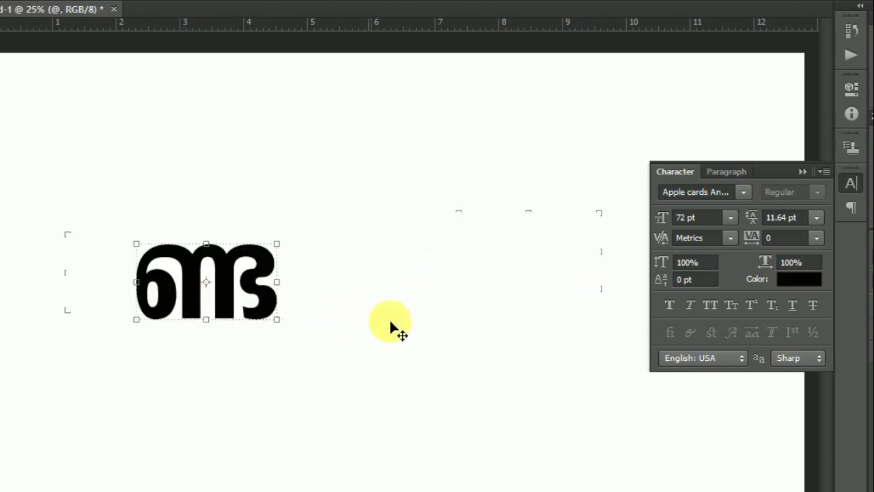